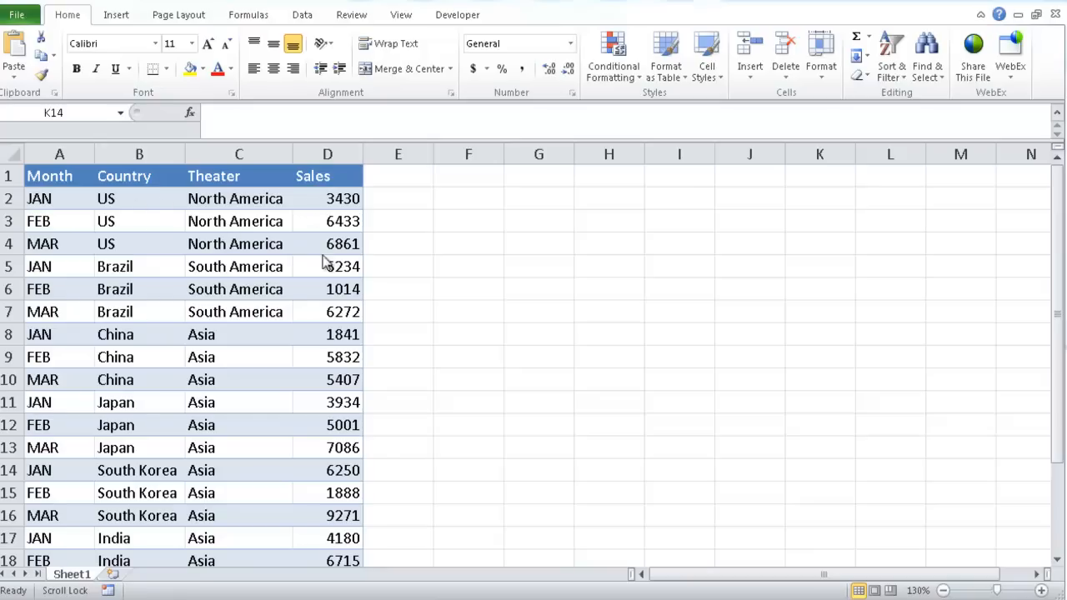
# Create a PivotTable from the sales data range Sheet1!$A$1:$D$22 on a new worksheet
pyautogui.click(156, 289)
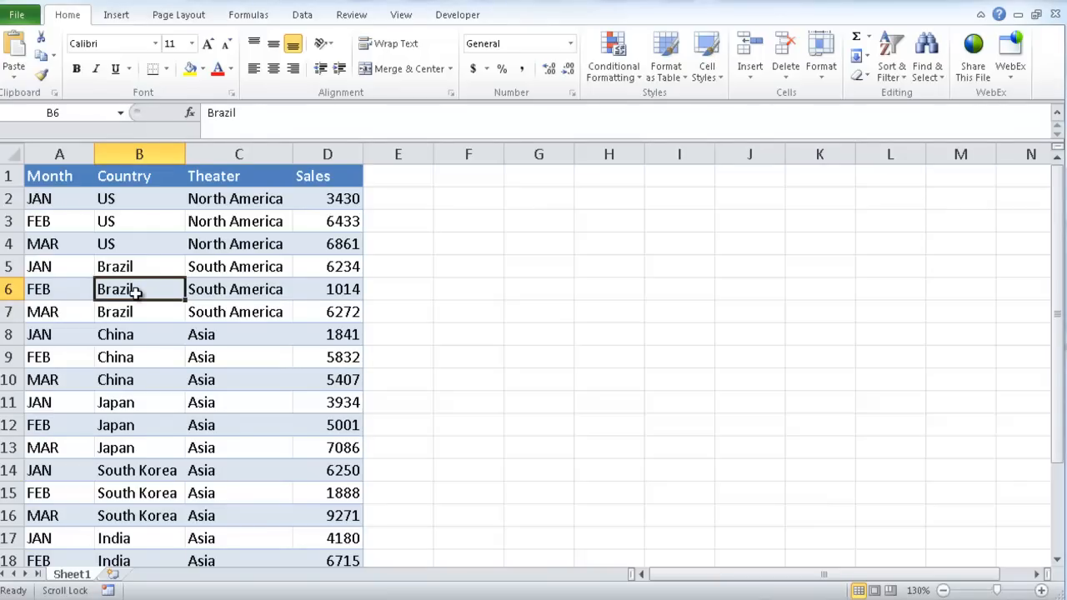
pyautogui.press('alt')
pyautogui.press('n')
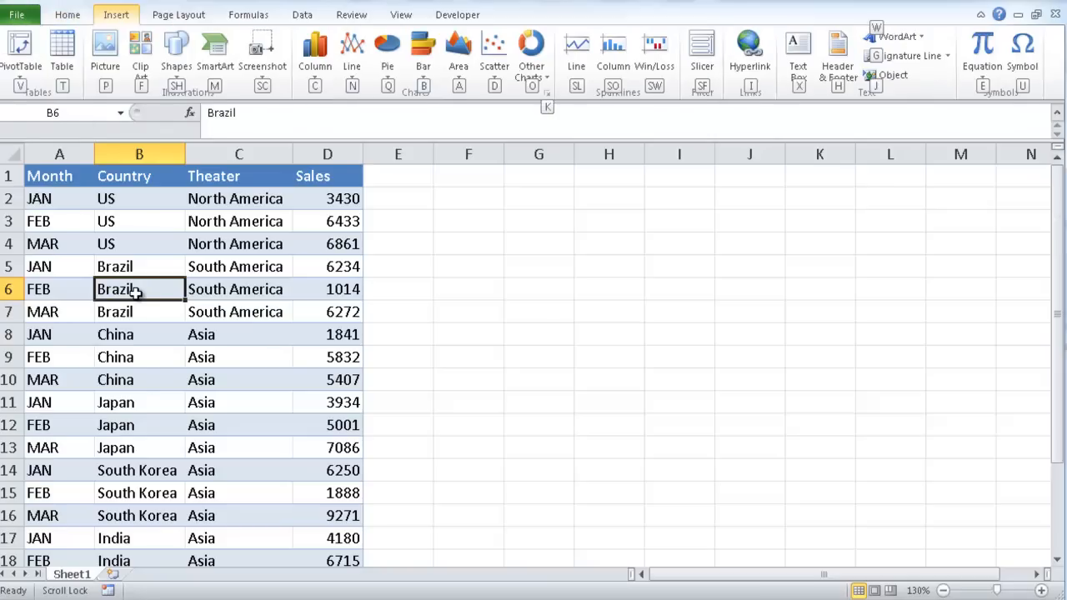
pyautogui.press('v')
pyautogui.press('t')
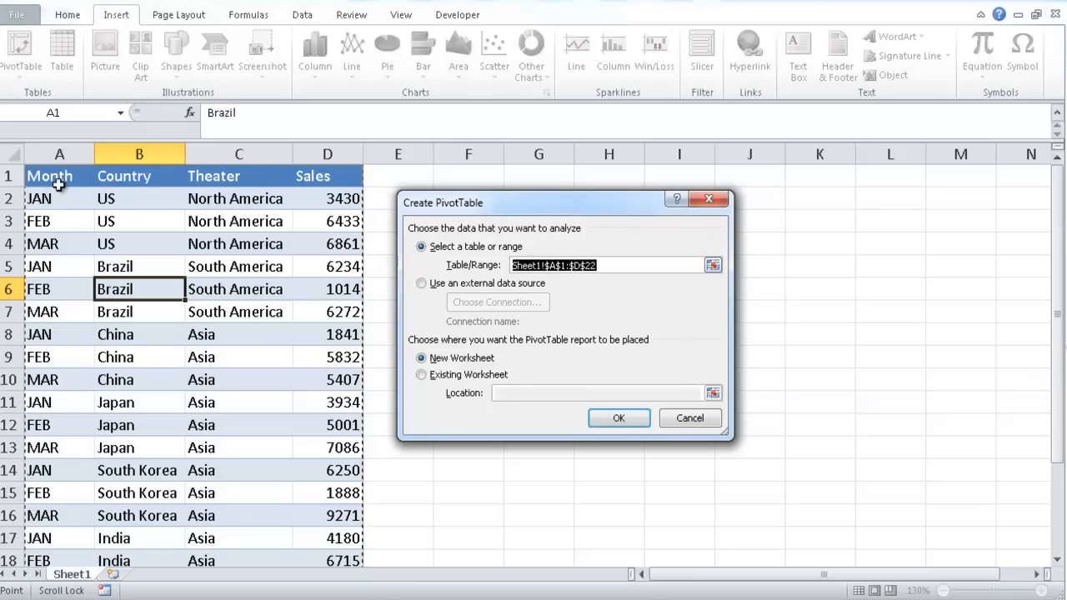
pyautogui.scroll(-2, 1046, 227)
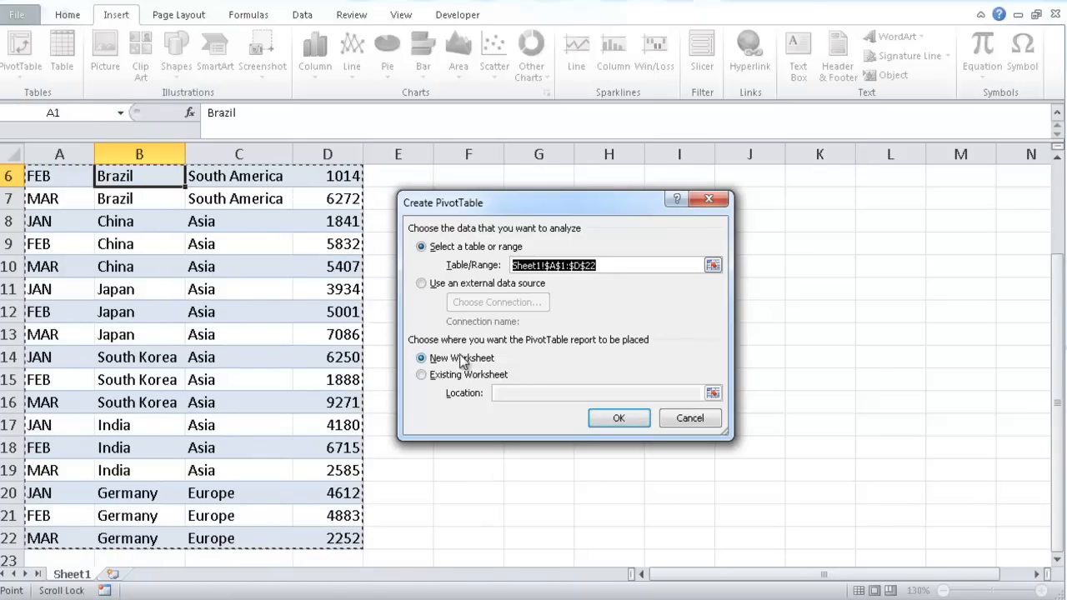
pyautogui.click(619, 420)
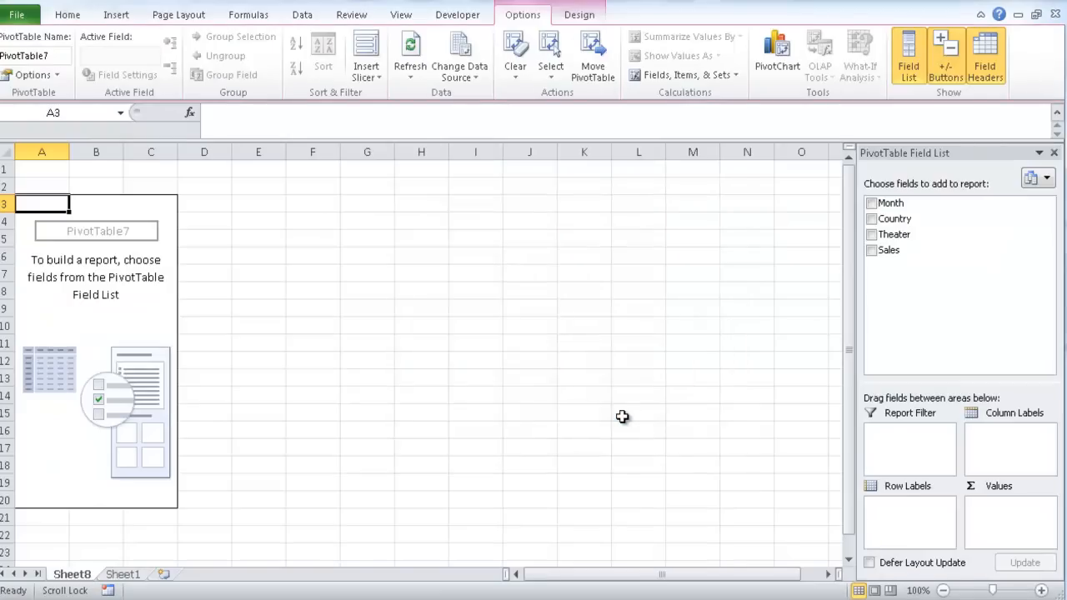
# Lay out the PivotTable with Theater as row labels, Month as column labels and Sales as summed values
pyautogui.moveTo(894, 219); pyautogui.dragTo(917, 521)
pyautogui.moveTo(890, 204); pyautogui.dragTo(1006, 449)
pyautogui.moveTo(892, 250); pyautogui.dragTo(1002, 515)
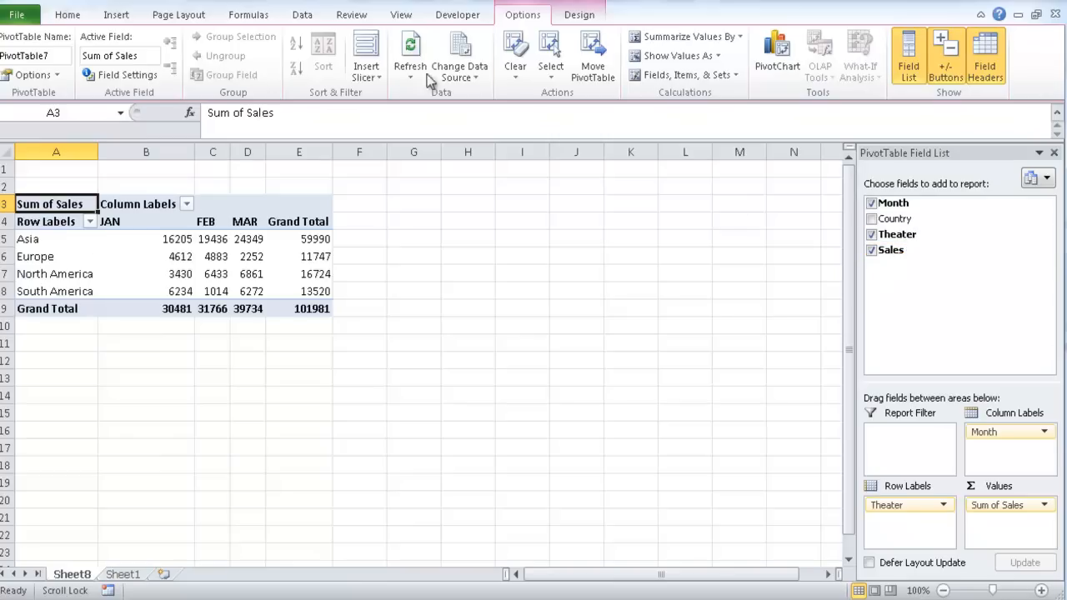
# Show the PivotTable report in Tabular Form
pyautogui.click(579, 16)
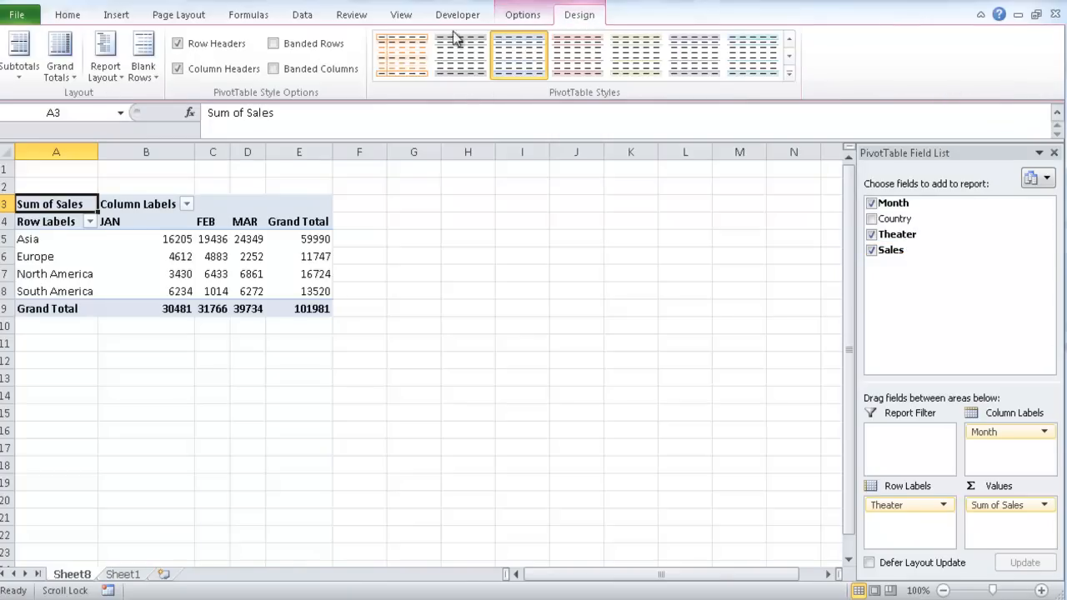
pyautogui.click(109, 75)
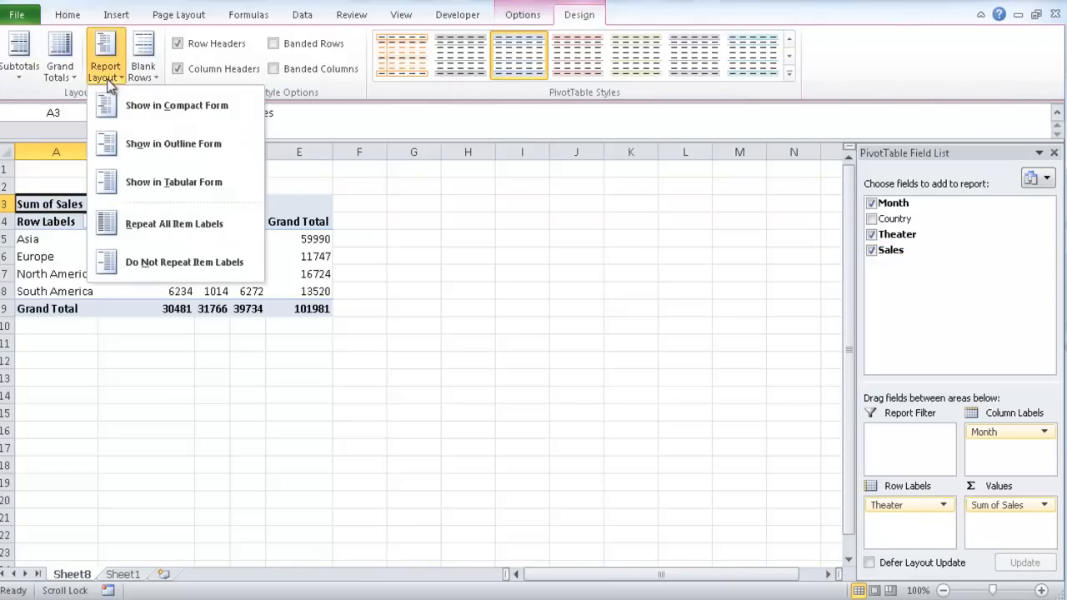
pyautogui.click(153, 190)
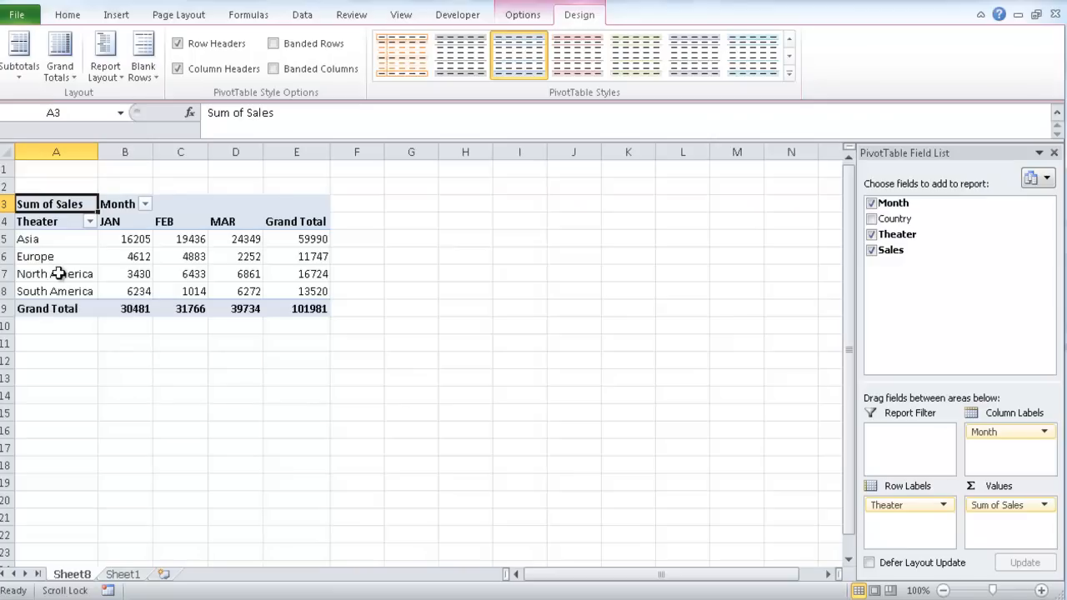
# Compare which calculation commands are available for the North America row label and for Europe's FEB sales value
pyautogui.click(52, 275)
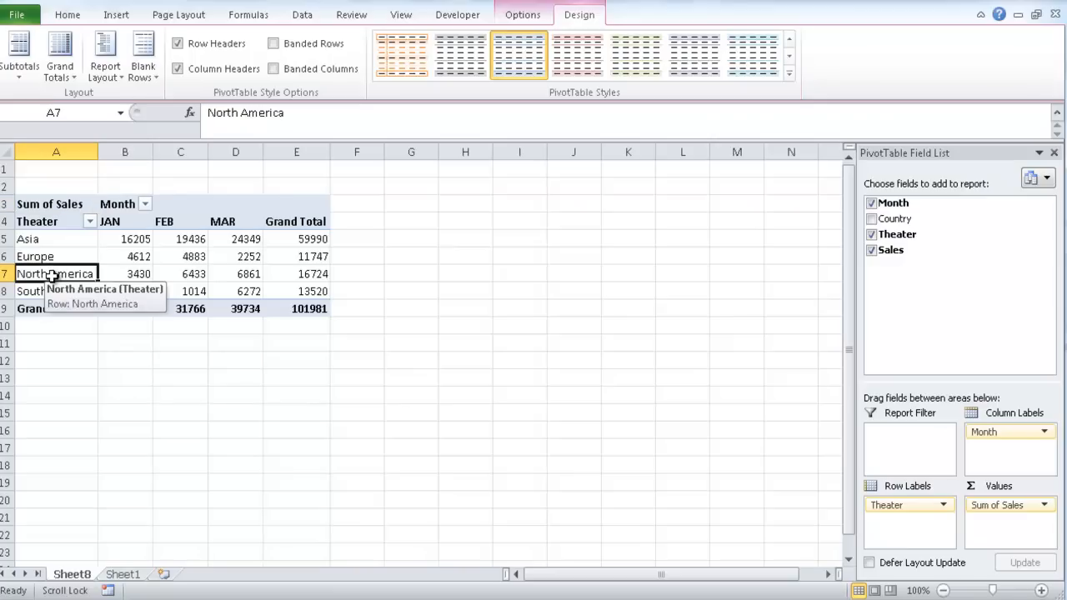
pyautogui.click(523, 17)
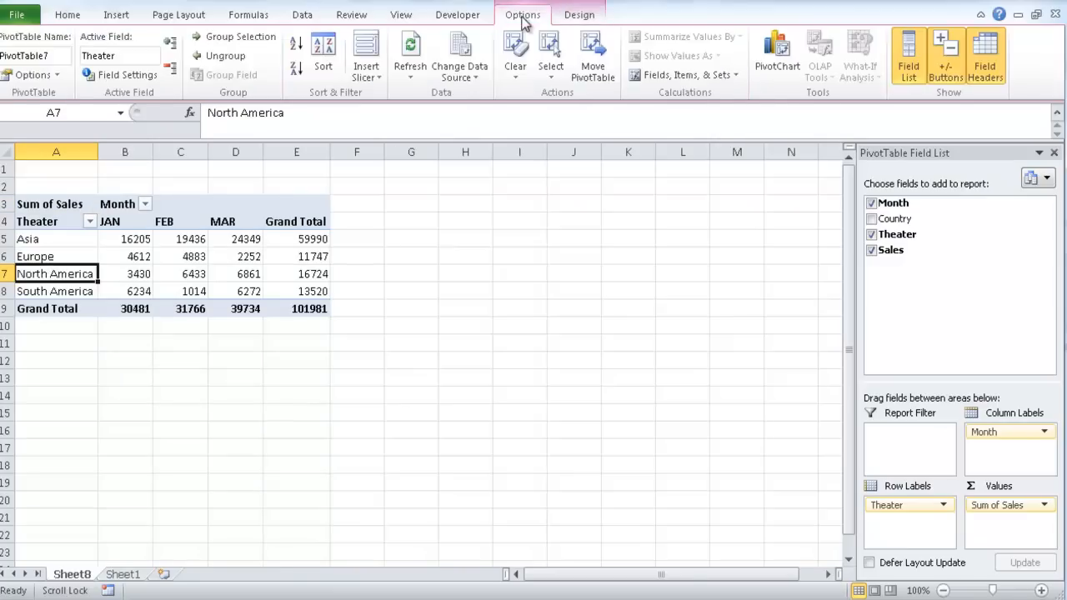
pyautogui.click(683, 75)
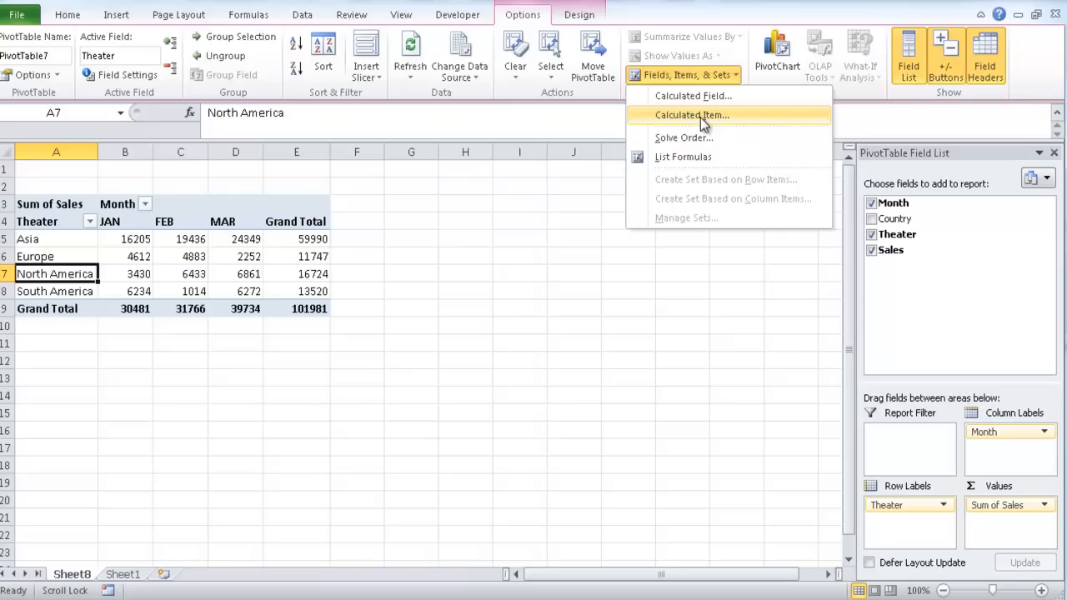
pyautogui.click(193, 274)
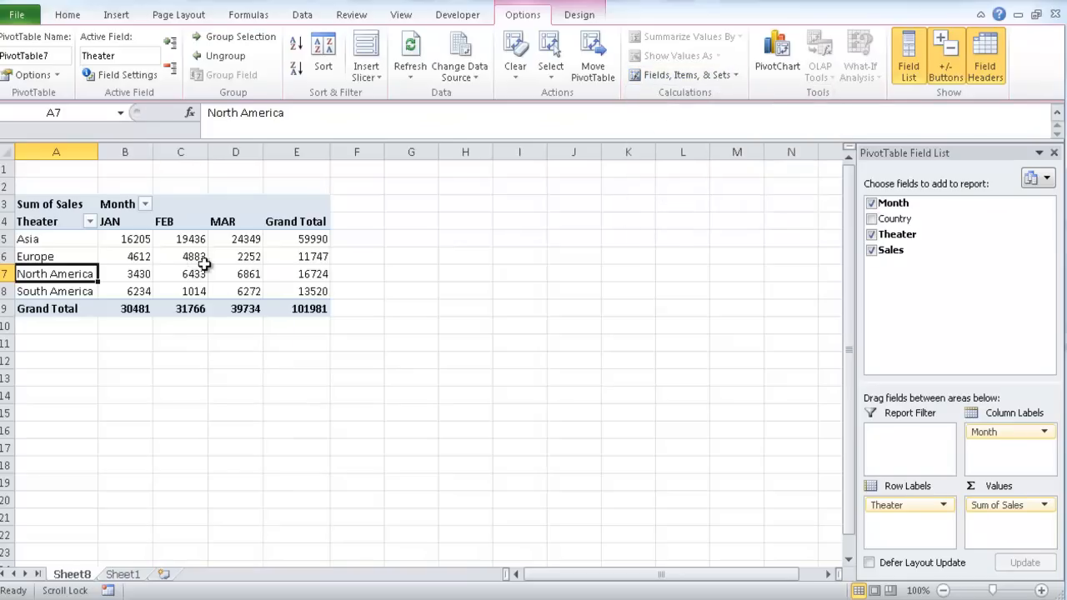
pyautogui.click(203, 262)
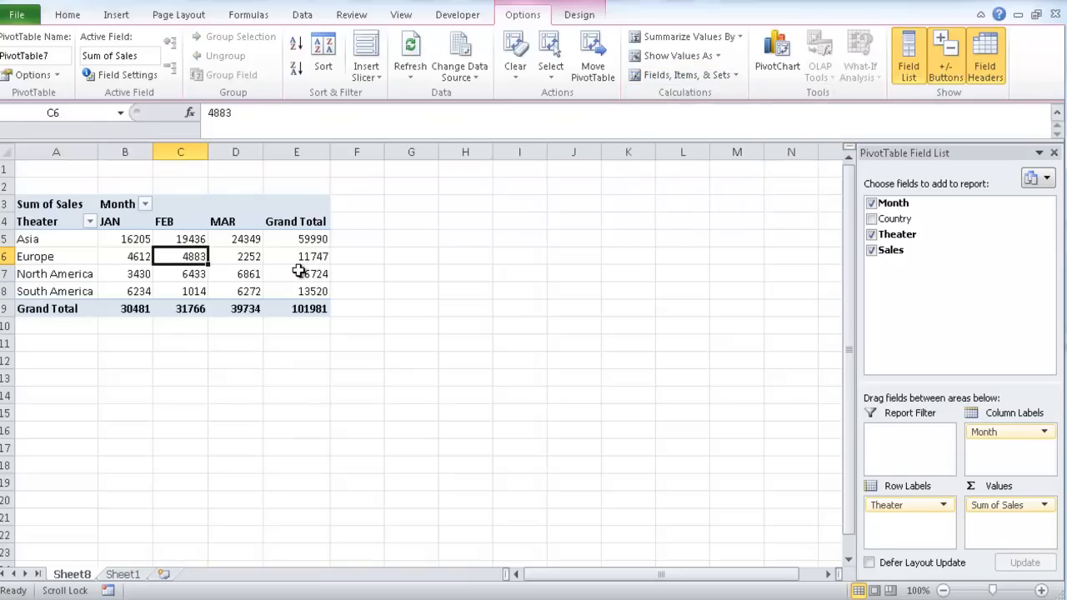
pyautogui.click(700, 75)
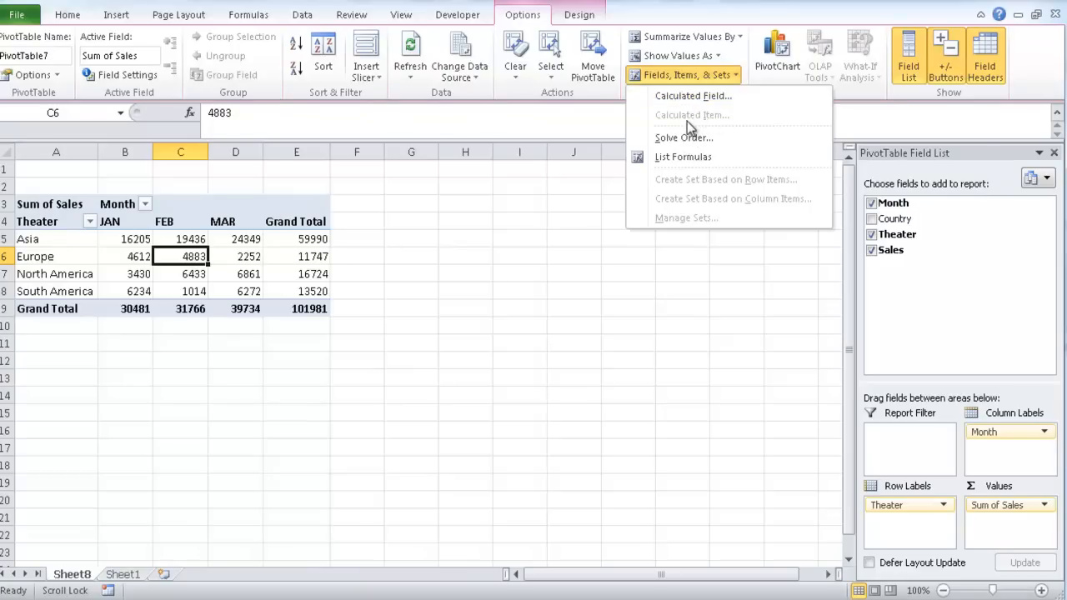
pyautogui.click(50, 263)
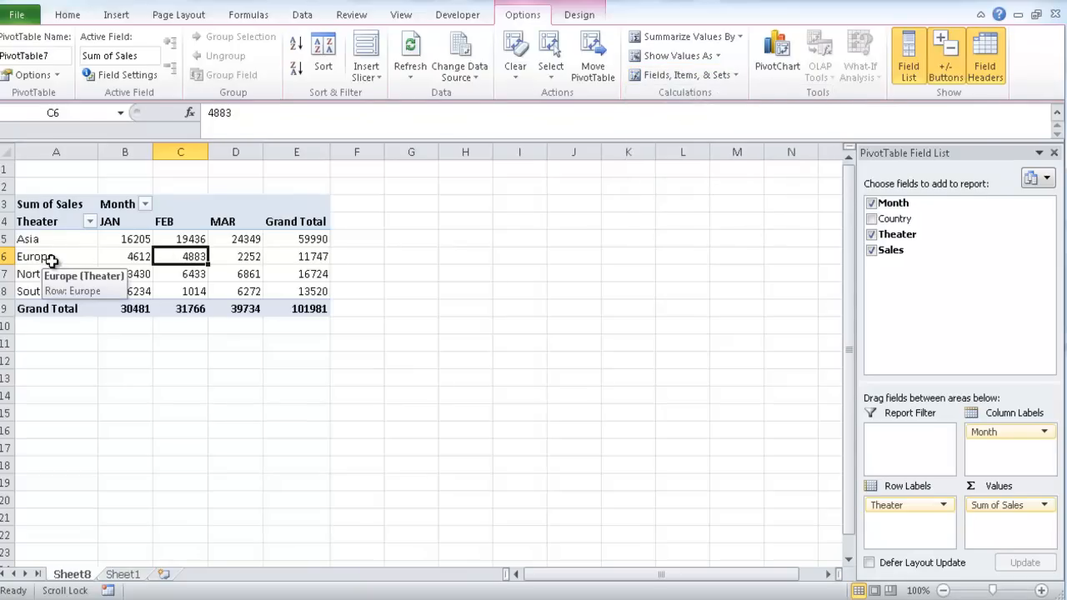
# Start a new calculated item in the Theater field and name it Americas
pyautogui.click(51, 262)
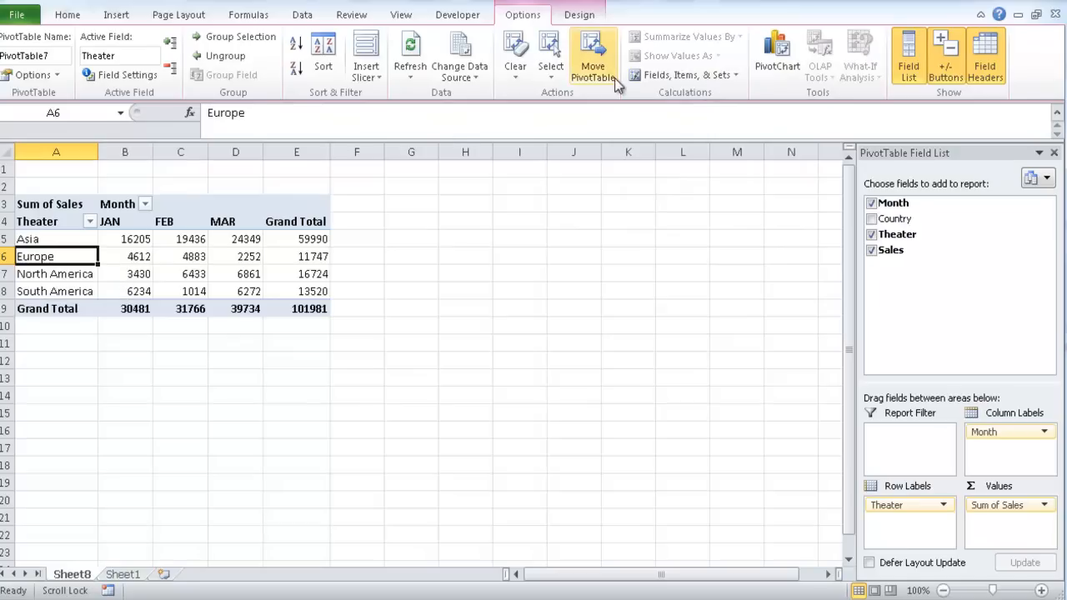
pyautogui.click(650, 75)
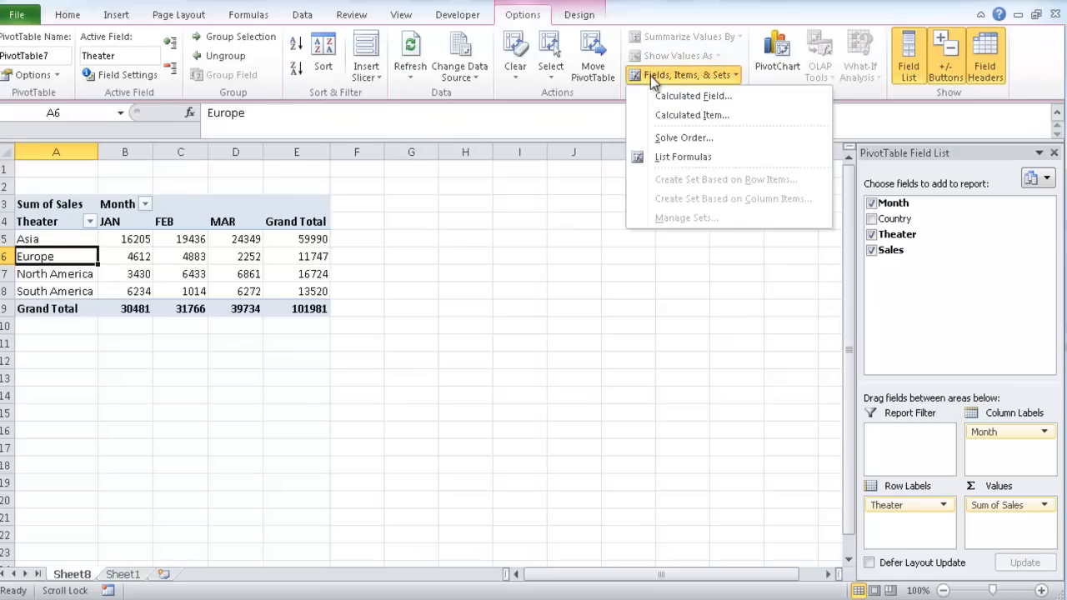
pyautogui.click(672, 116)
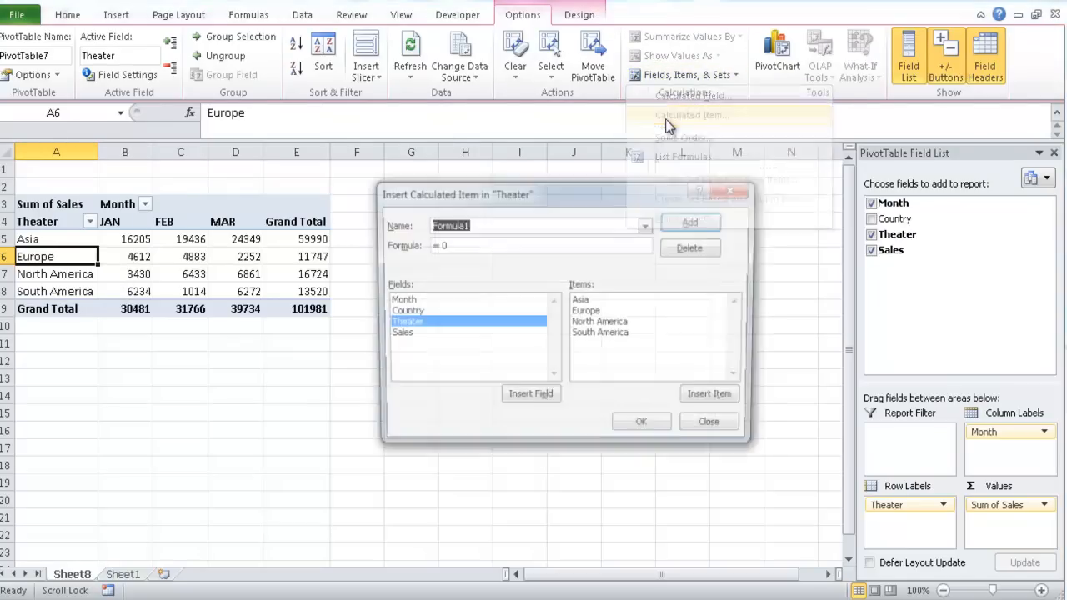
pyautogui.moveTo(559, 189); pyautogui.dragTo(546, 198)
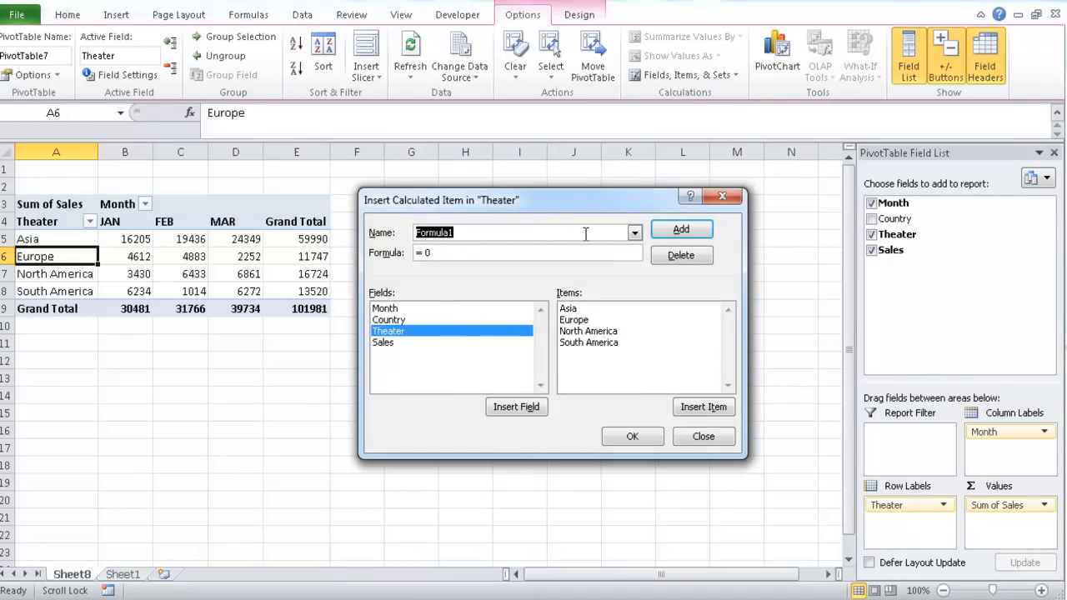
pyautogui.write('Americas')
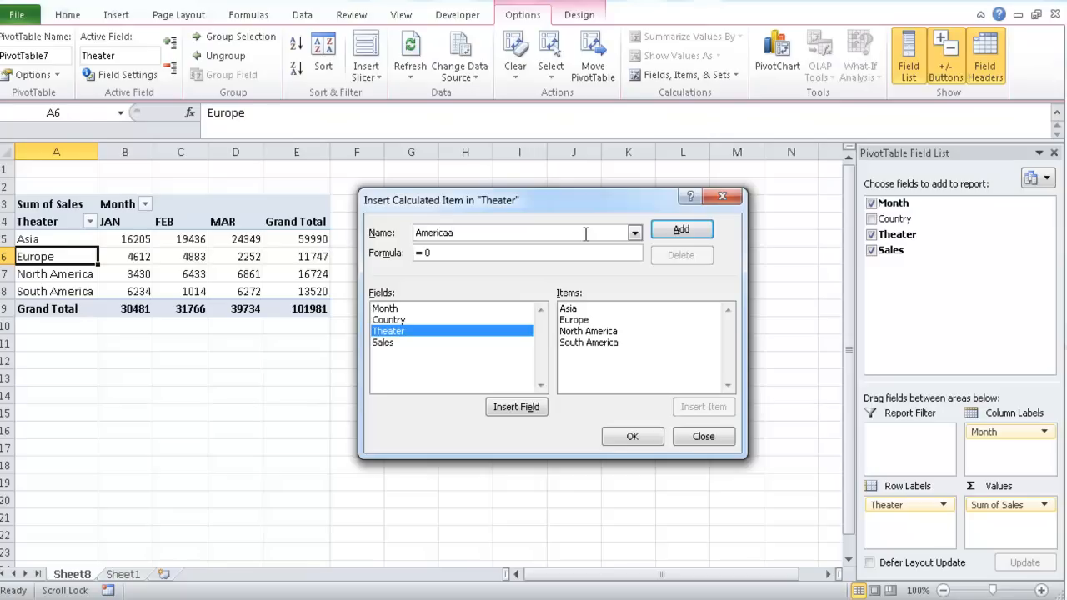
# Build the Americas formula as = 'North America'+ 'South America' from the Theater items
pyautogui.click(439, 254)
pyautogui.doubleClick(577, 332)
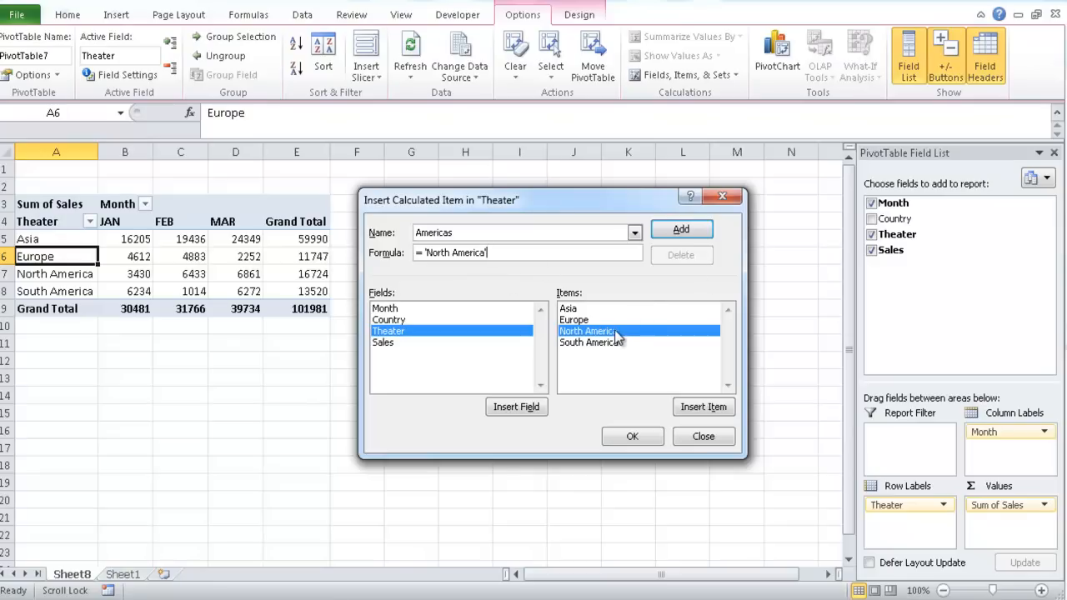
pyautogui.write('+')
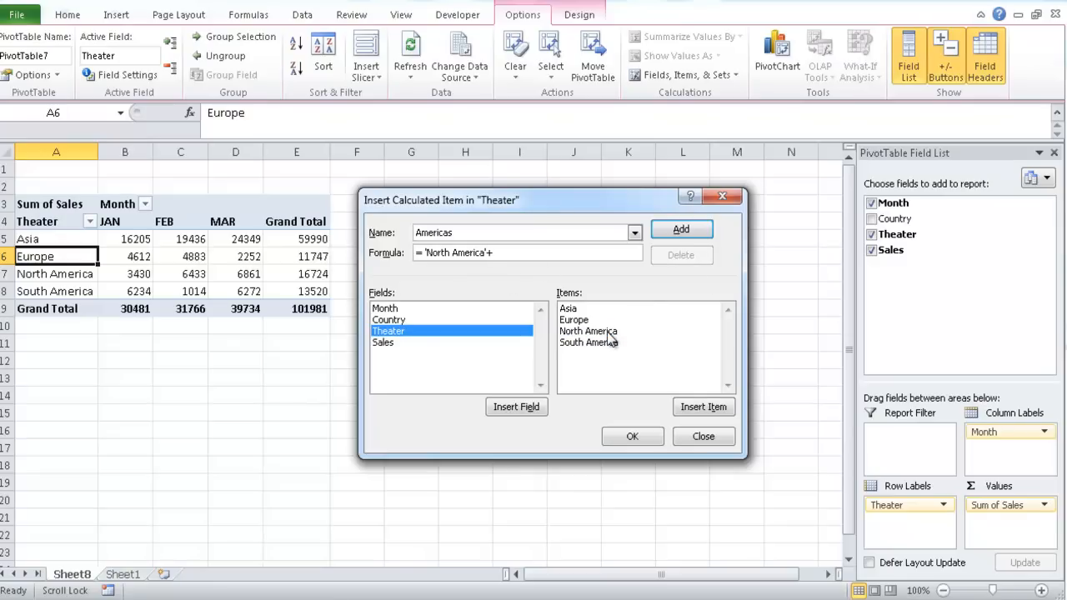
pyautogui.click(608, 341)
pyautogui.click(724, 407)
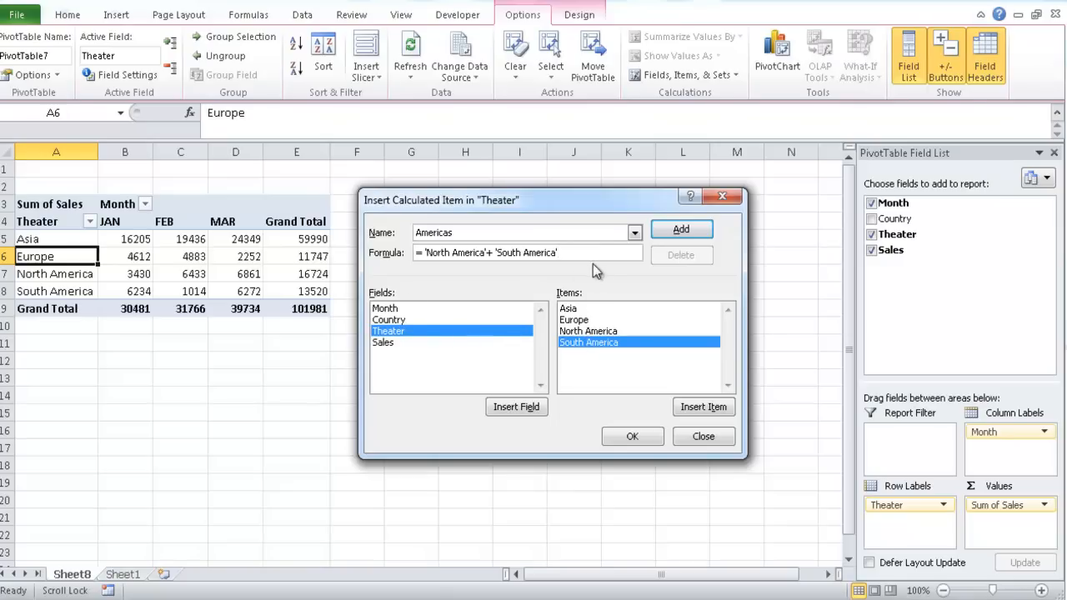
# Try to add the Month field's JAN item to the Americas formula
pyautogui.click(386, 310)
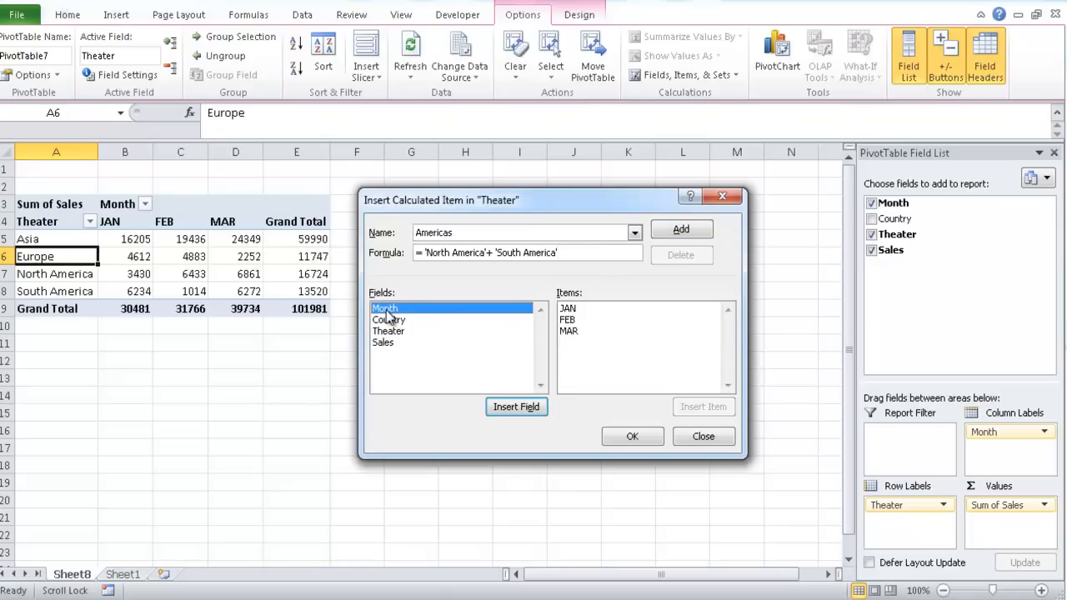
pyautogui.click(588, 251)
pyautogui.write('+')
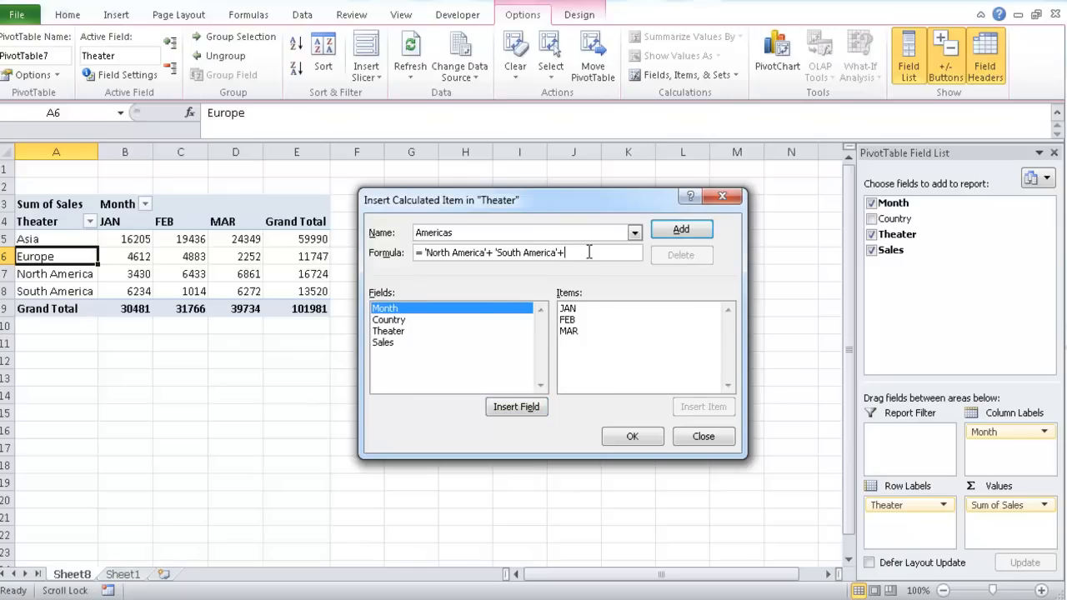
pyautogui.click(567, 309)
pyautogui.doubleClick(566, 309)
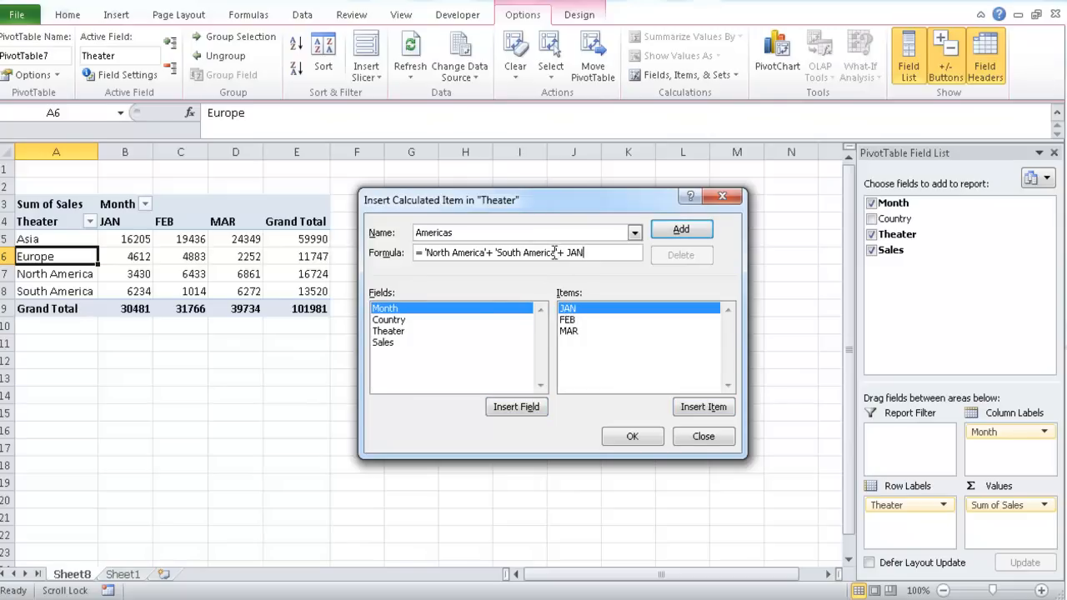
pyautogui.click(632, 438)
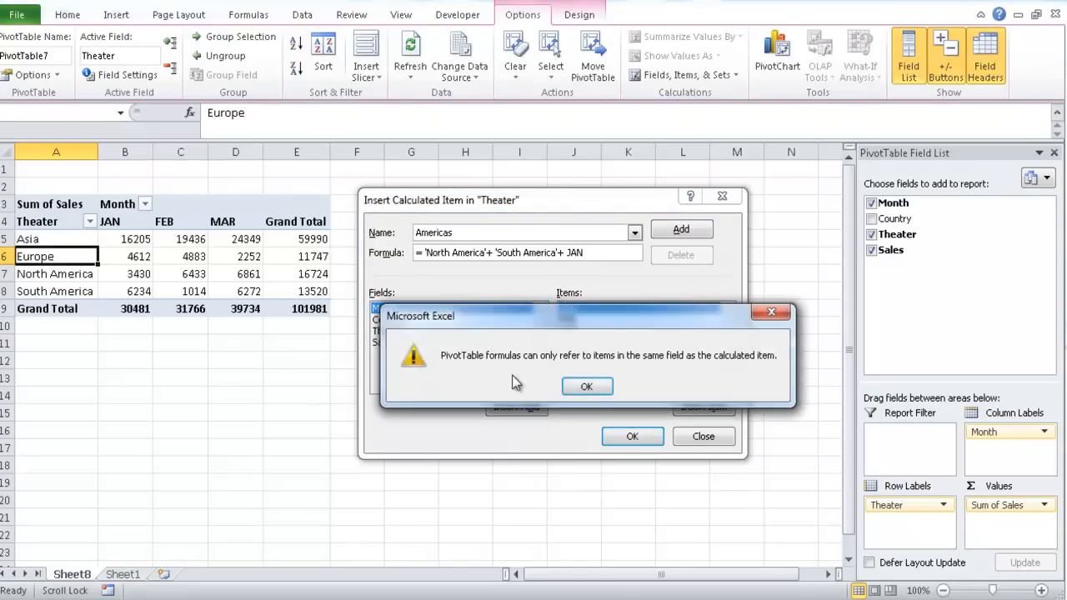
pyautogui.click(584, 389)
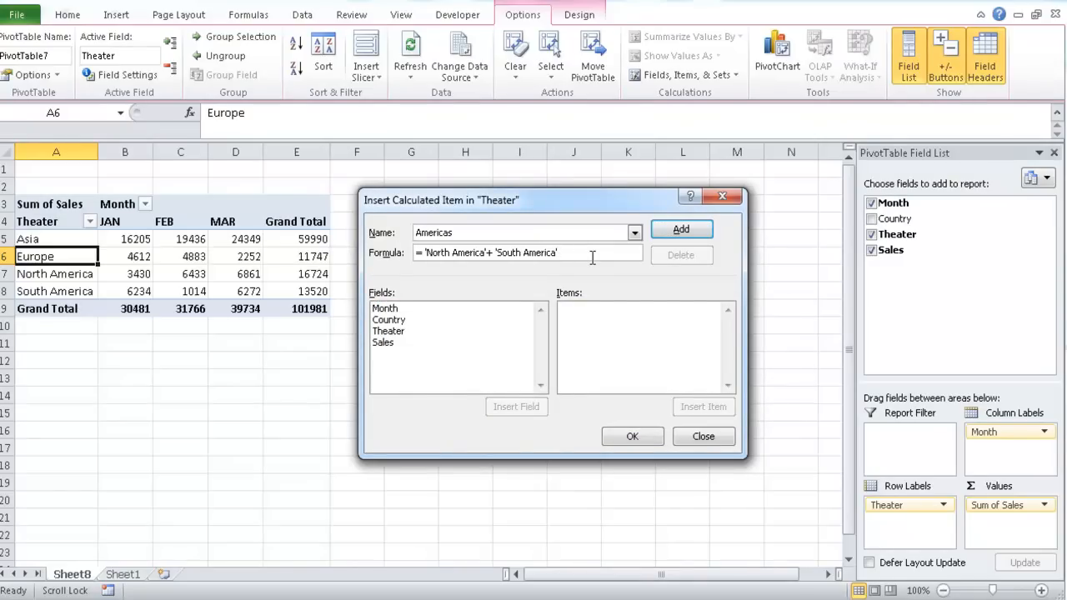
# Insert the Americas calculated item into the PivotTable with the formula = 'North America'+ 'South America'
pyautogui.click(387, 331)
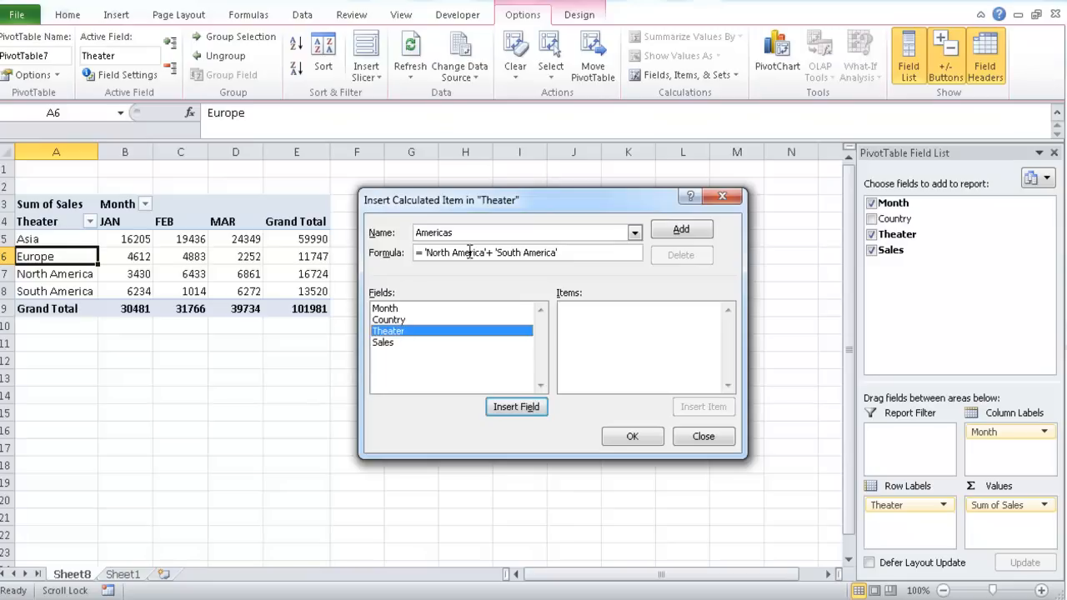
pyautogui.click(625, 436)
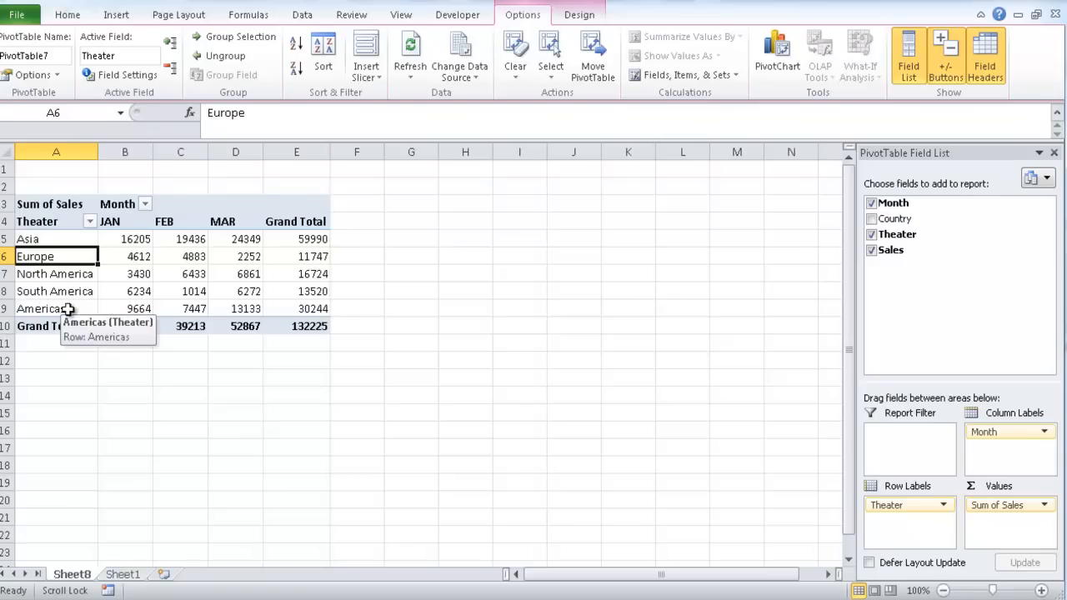
# Check the Americas JAN formula against the North America and South America JAN sales, and inspect the JAN grand total
pyautogui.click(115, 308)
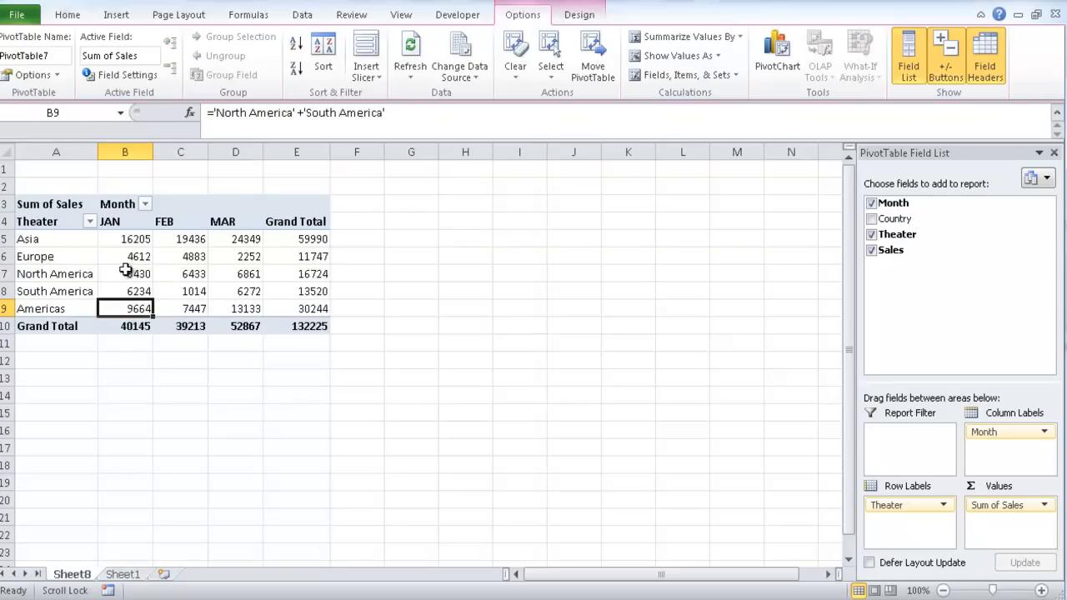
pyautogui.moveTo(124, 274); pyautogui.dragTo(125, 291)
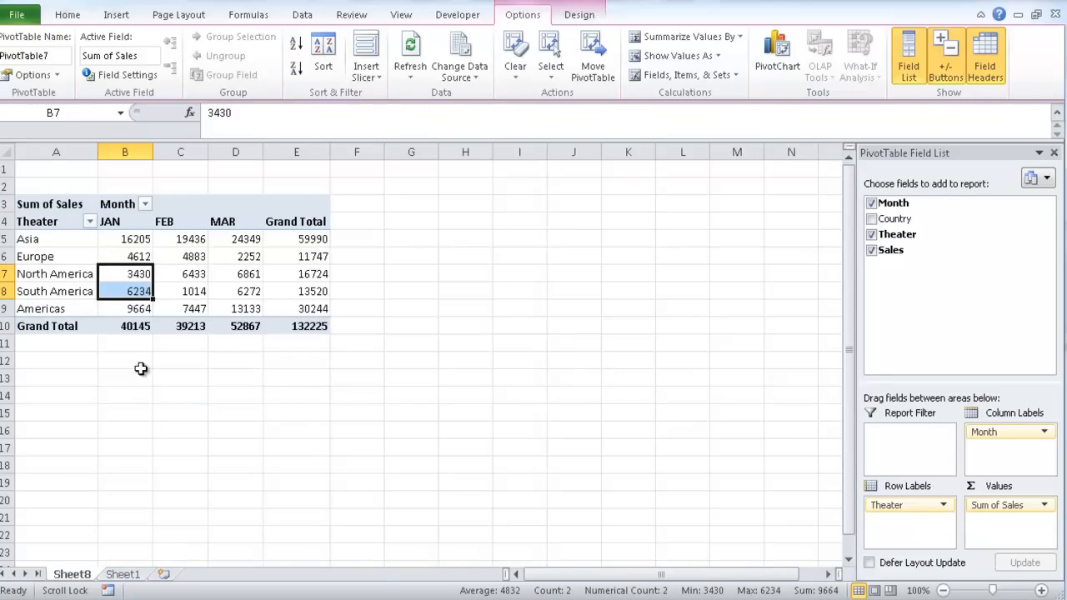
pyautogui.moveTo(130, 330)
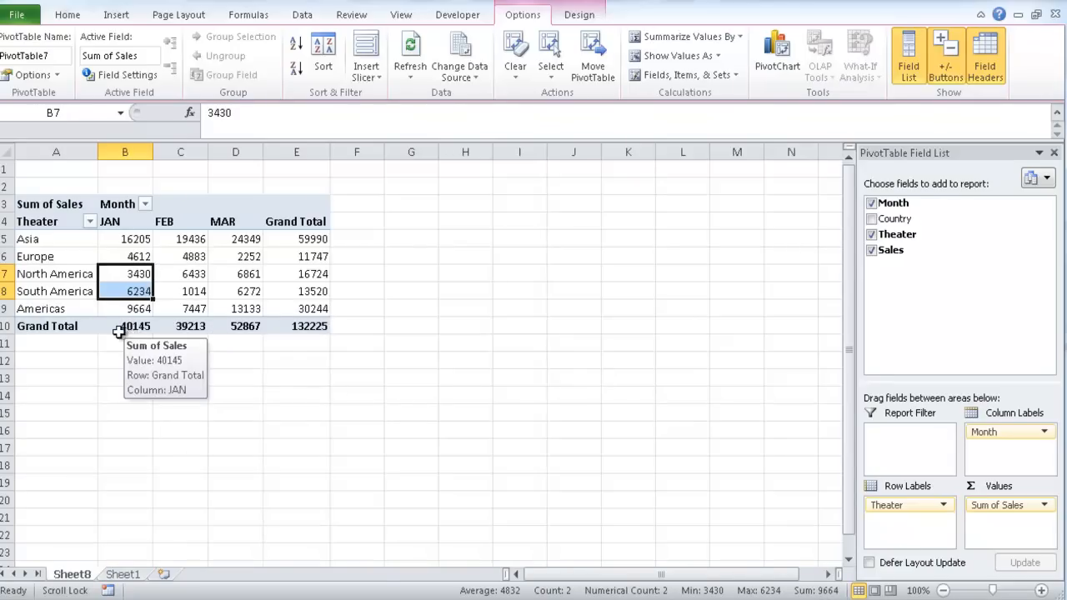
pyautogui.click(119, 325)
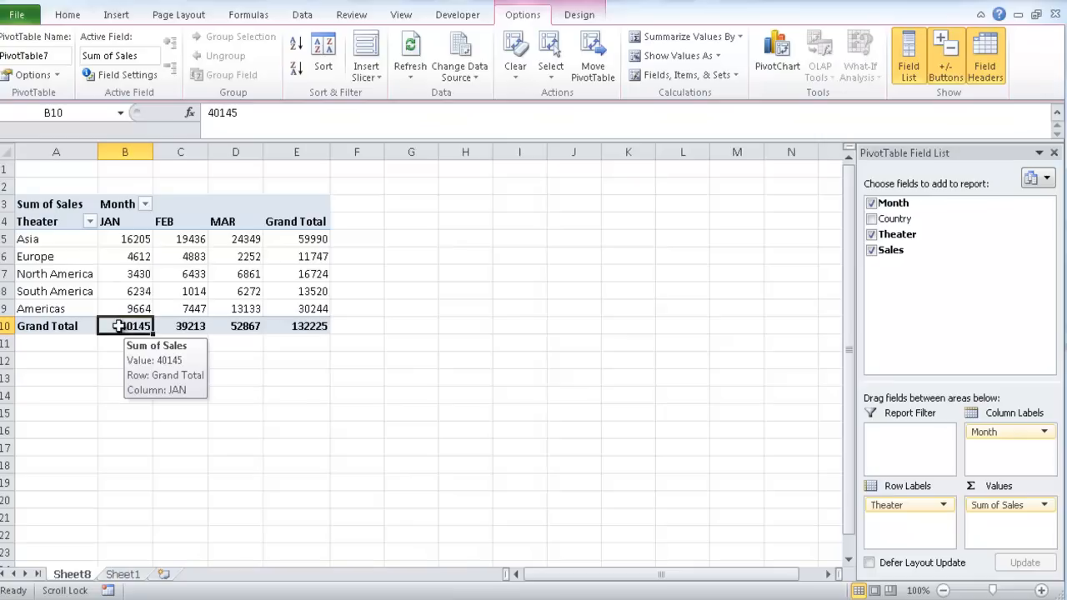
# Compare the sum of the JAN sales for all theaters with the sum excluding the Americas item
pyautogui.moveTo(129, 240); pyautogui.dragTo(131, 311)
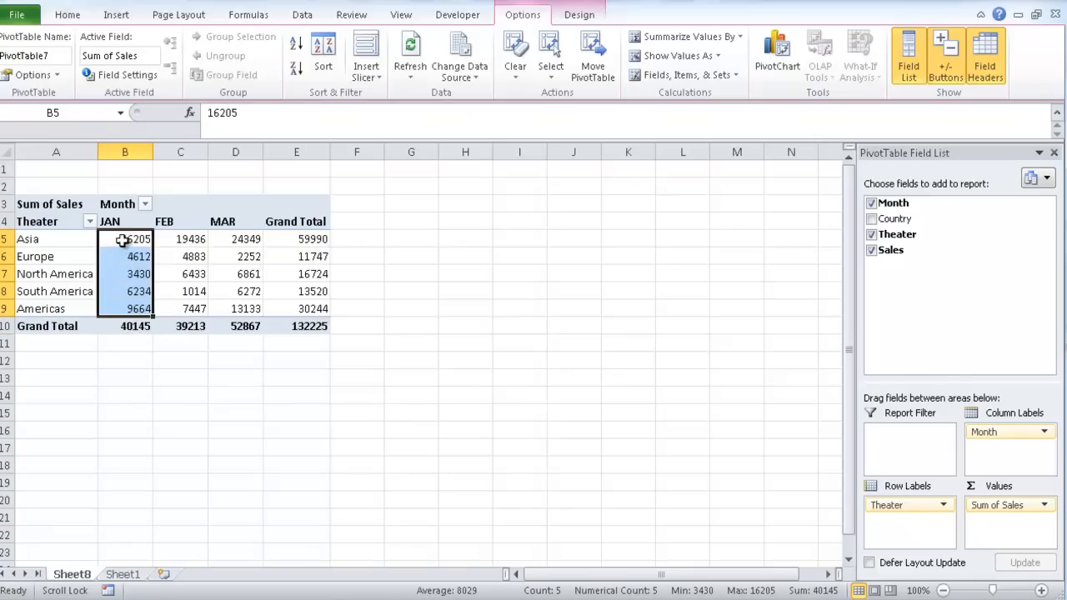
pyautogui.moveTo(125, 239); pyautogui.dragTo(126, 293)
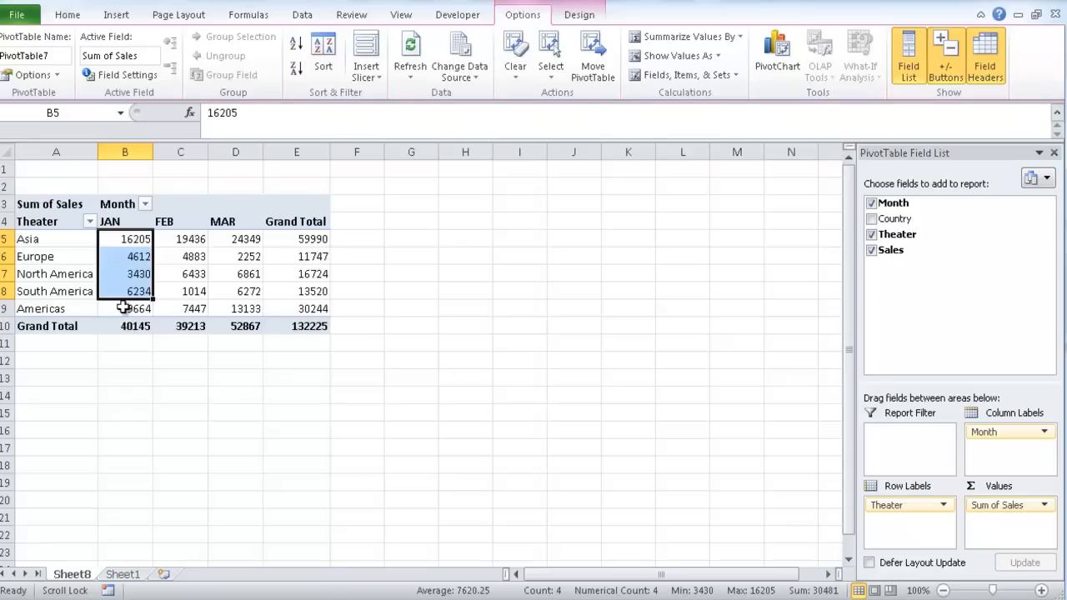
pyautogui.moveTo(134, 308); pyautogui.dragTo(131, 241)
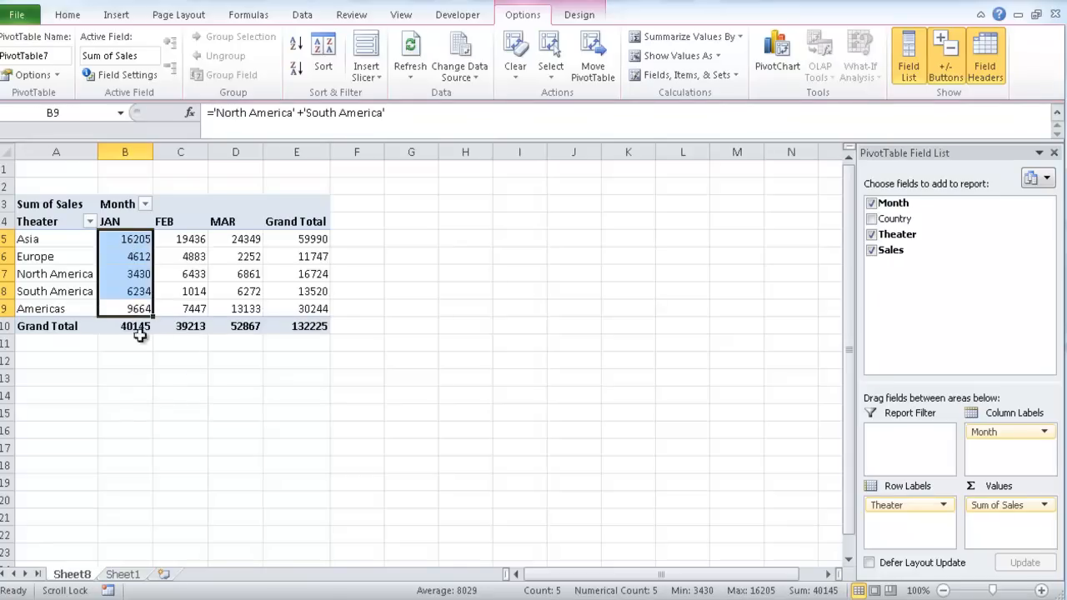
# Filter the Theater field to exclude North America and South America, and check the JAN grand total
pyautogui.click(89, 222)
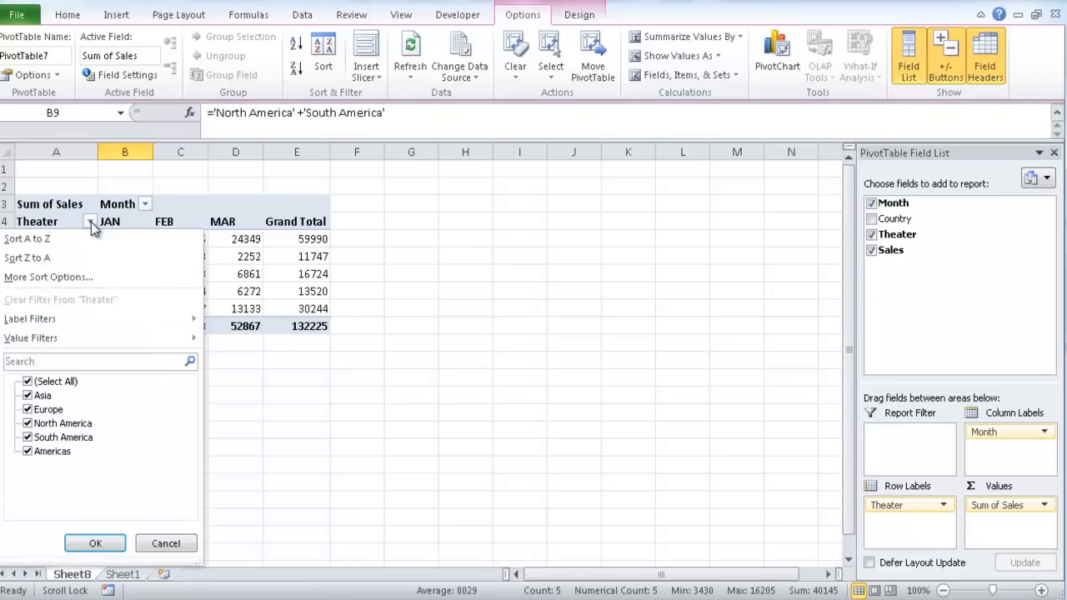
pyautogui.click(28, 424)
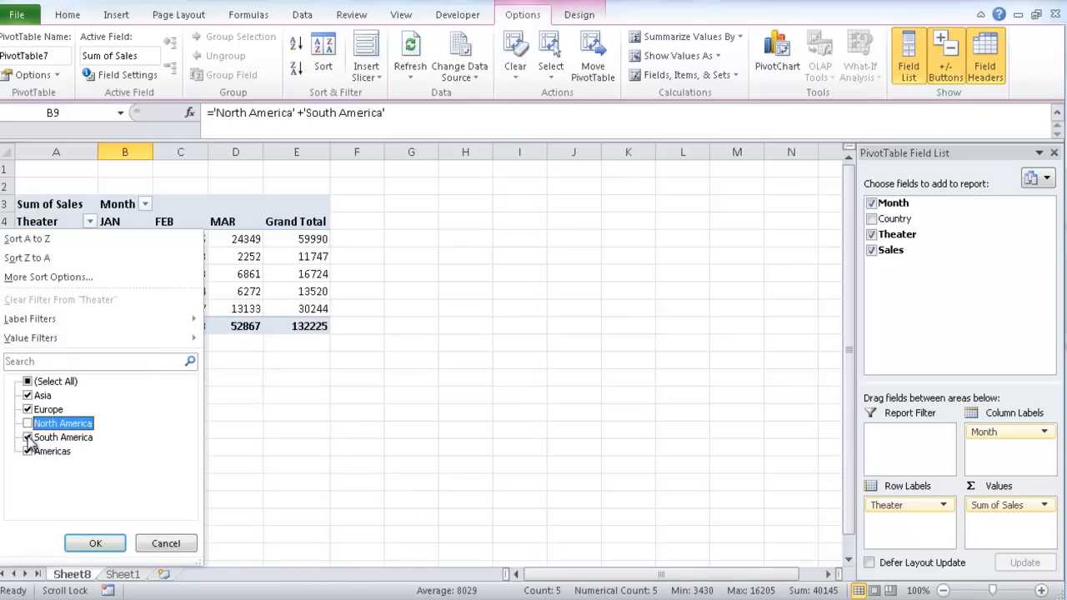
pyautogui.click(27, 438)
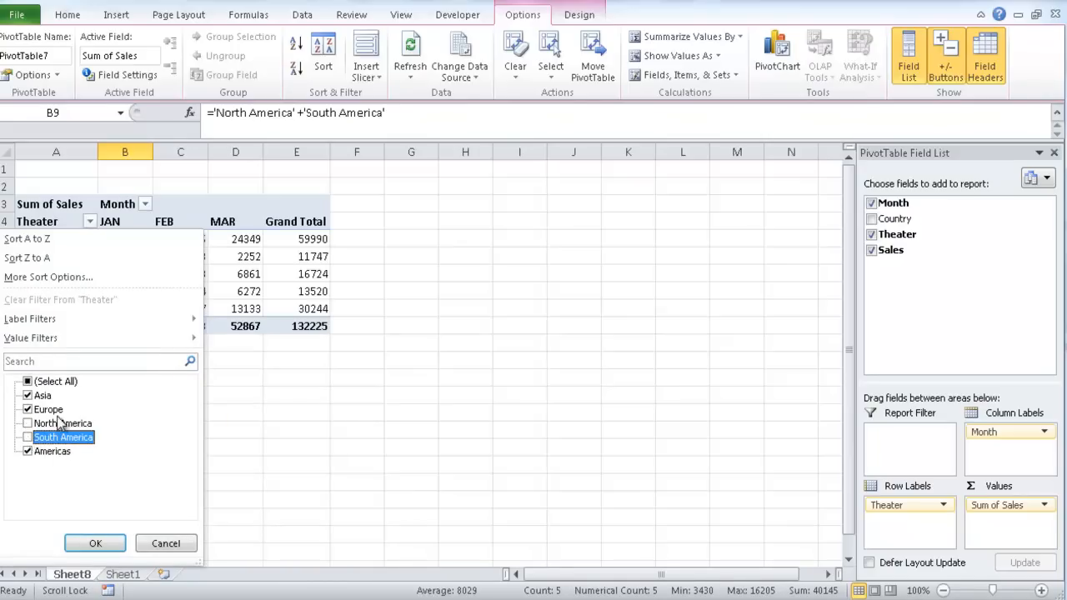
pyautogui.click(95, 542)
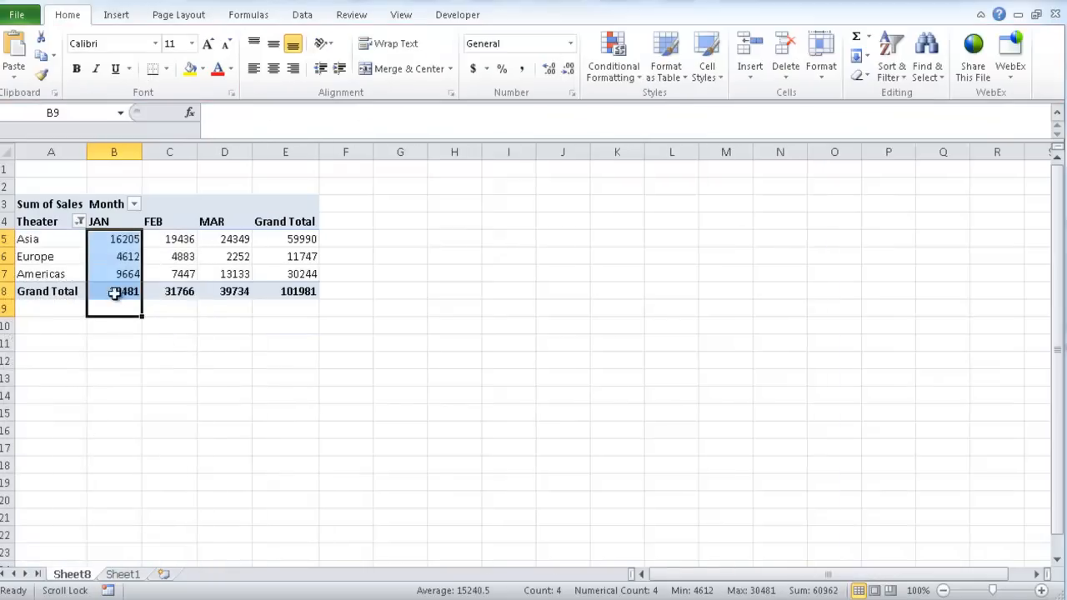
pyautogui.click(110, 292)
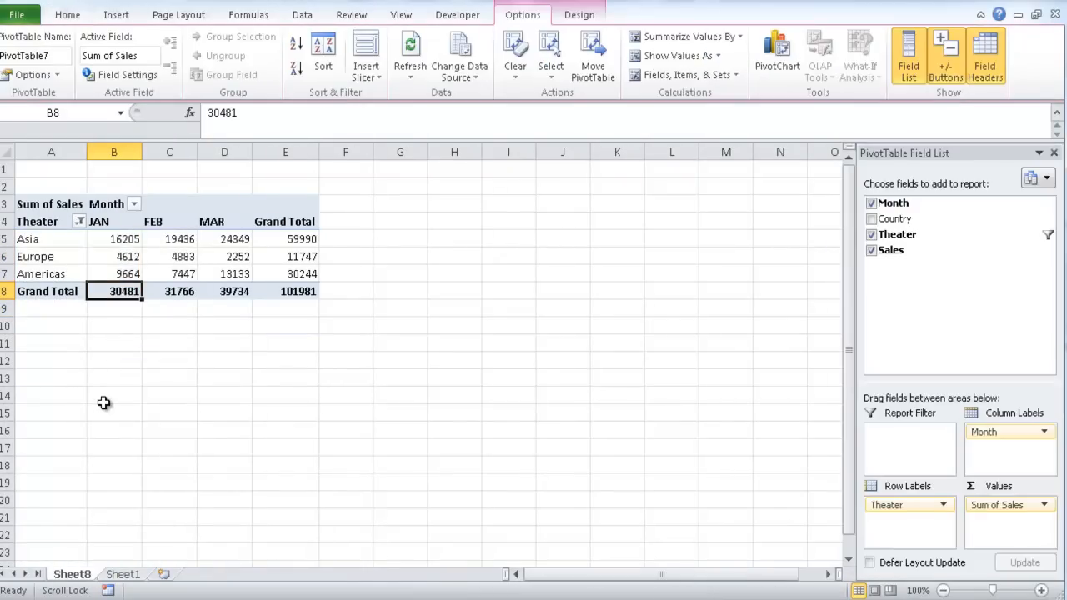
pyautogui.moveTo(100, 286)
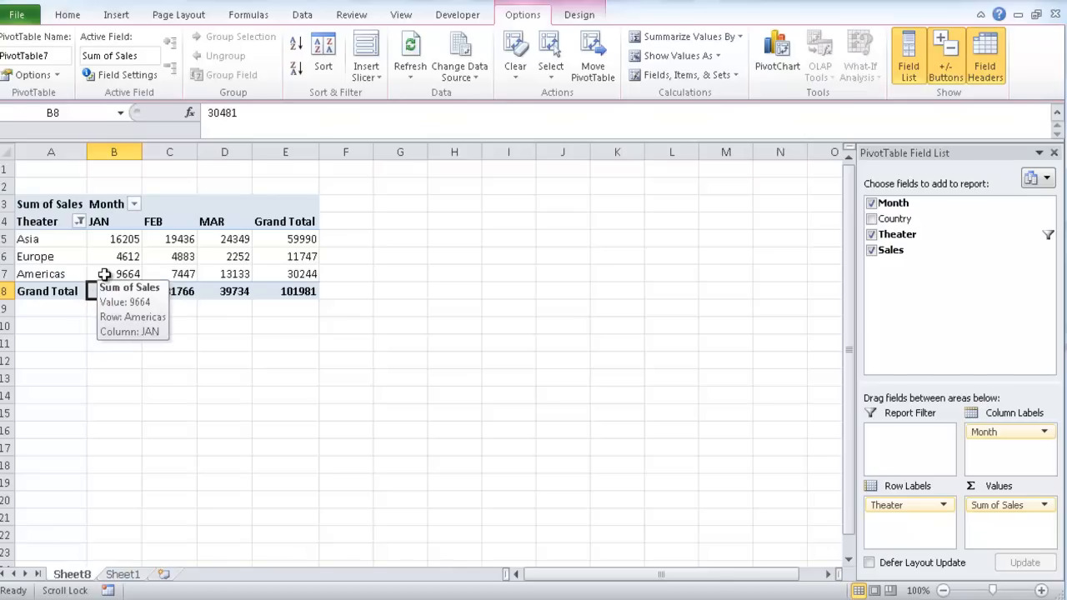
pyautogui.moveTo(66, 256)
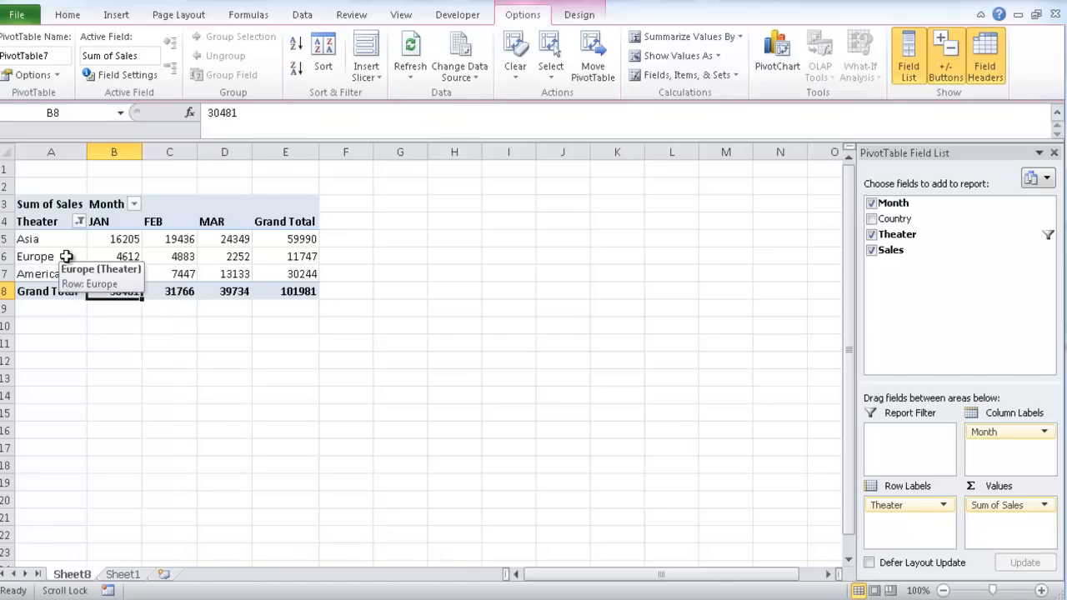
pyautogui.moveTo(59, 275)
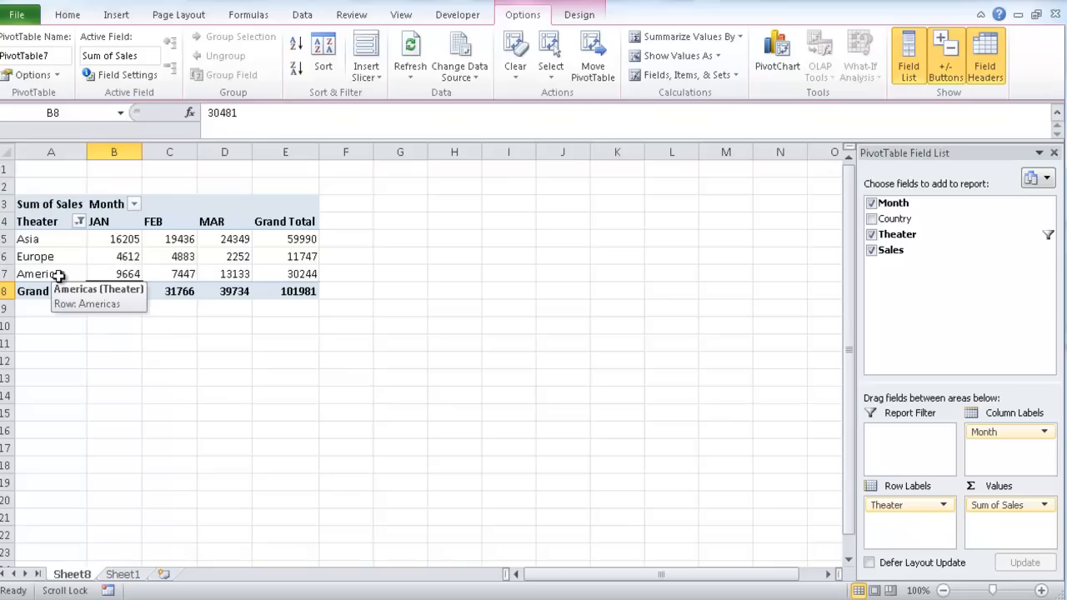